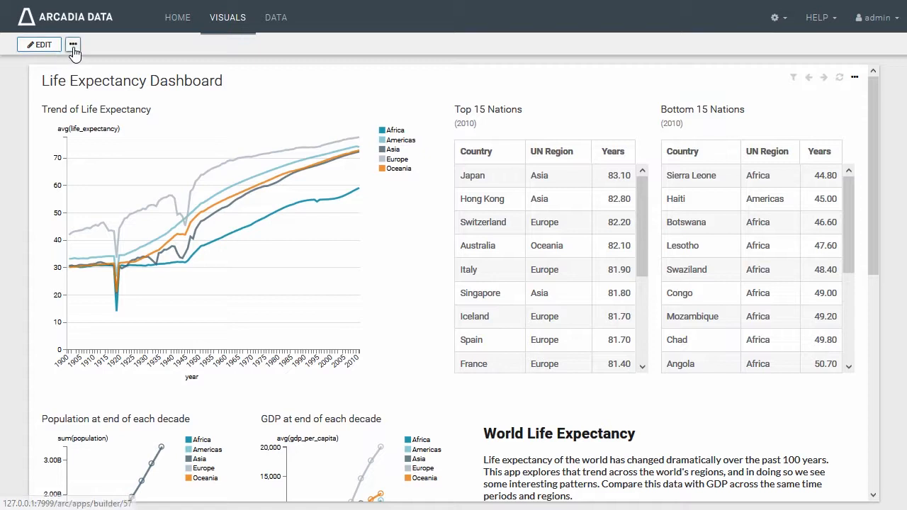
click(73, 45)
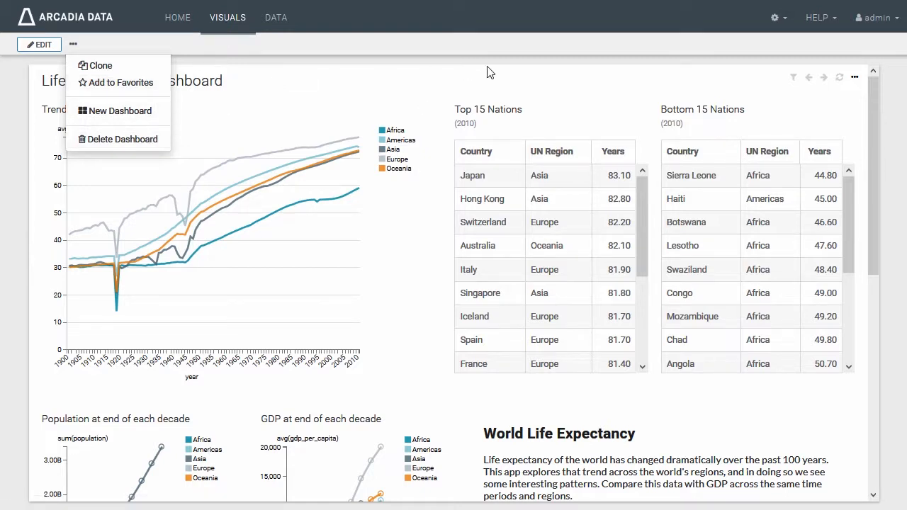
click(609, 44)
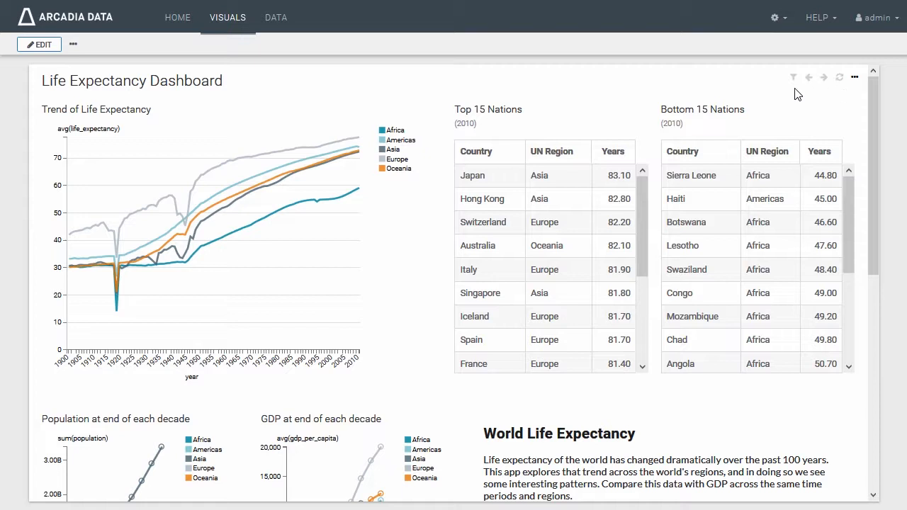
mouse_move(798, 84)
click(854, 78)
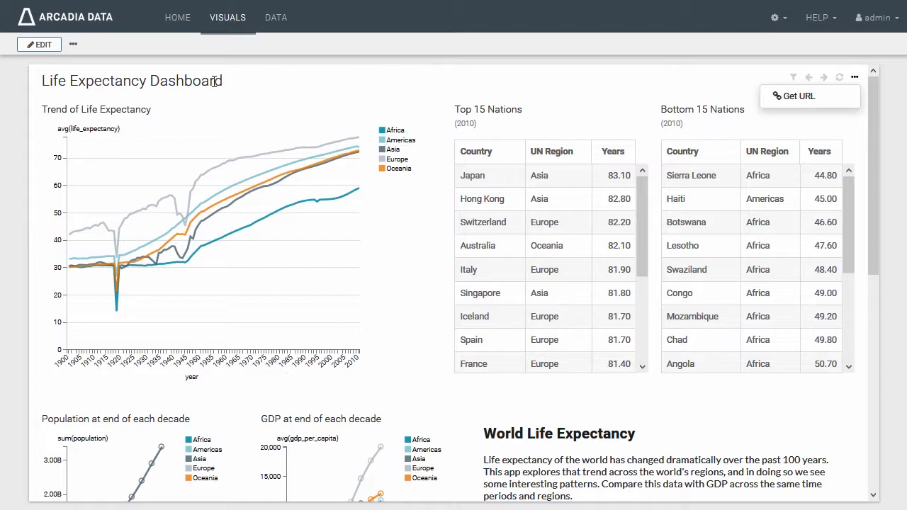
Open the Trend of Life Expectancy chart in its enlarged view and return to the dashboard
click(209, 116)
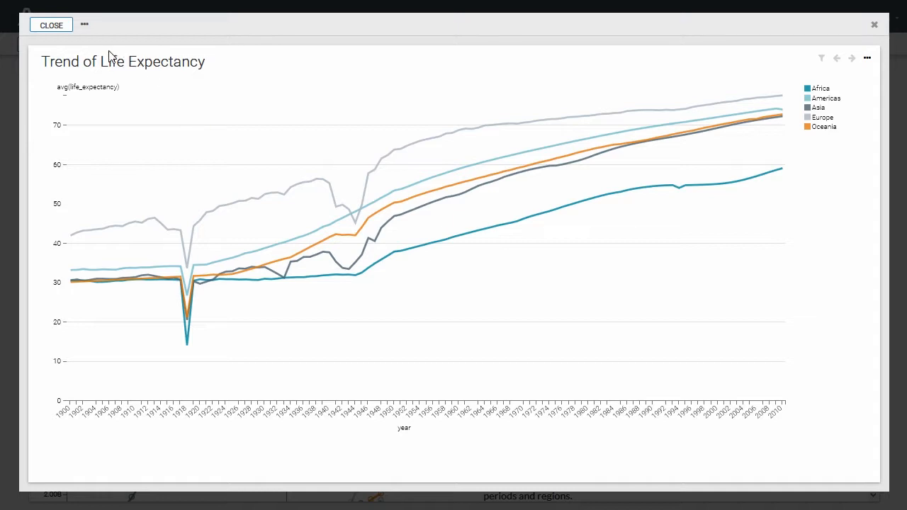
click(57, 27)
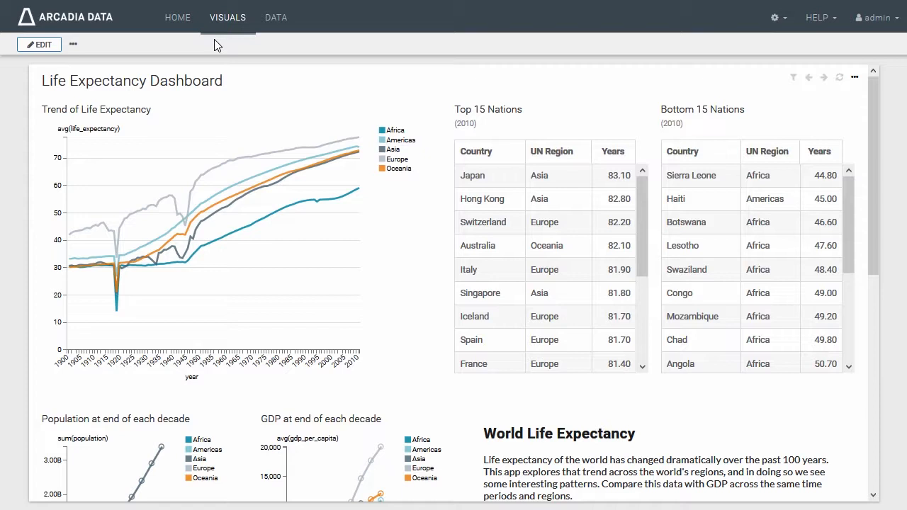
In edit mode, move the World Life Expectancy text box above the Trend of Life Expectancy chart and make it taller
click(55, 44)
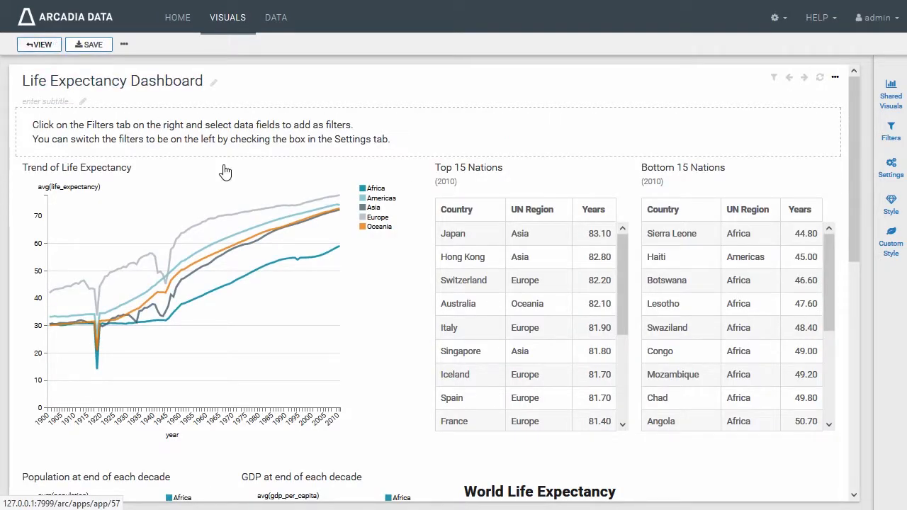
scroll(480, 283, down, 3)
scroll(394, 345, down, 3)
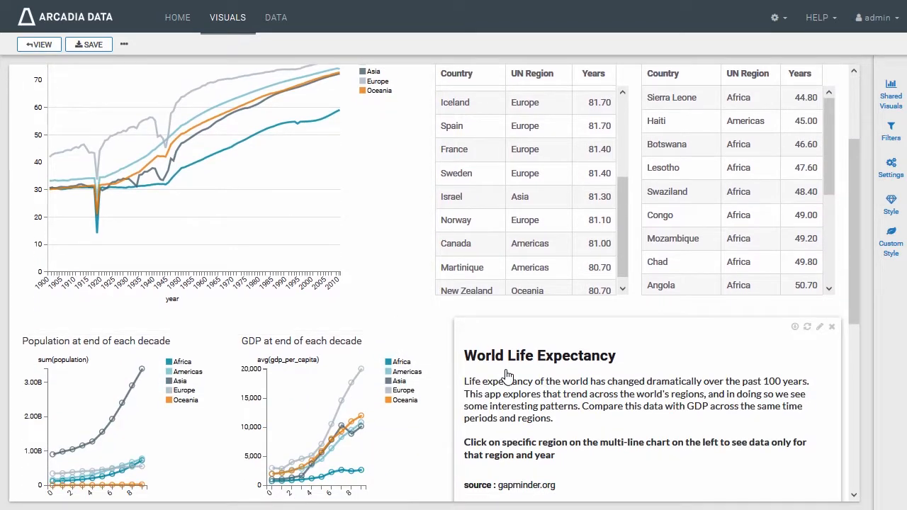
drag(496, 375, 77, 119)
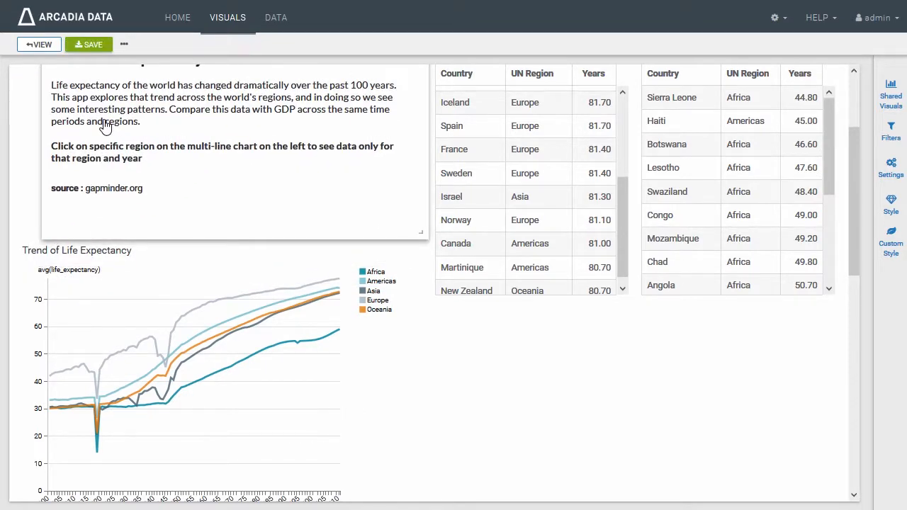
scroll(105, 127, up, 3)
drag(97, 185, 80, 188)
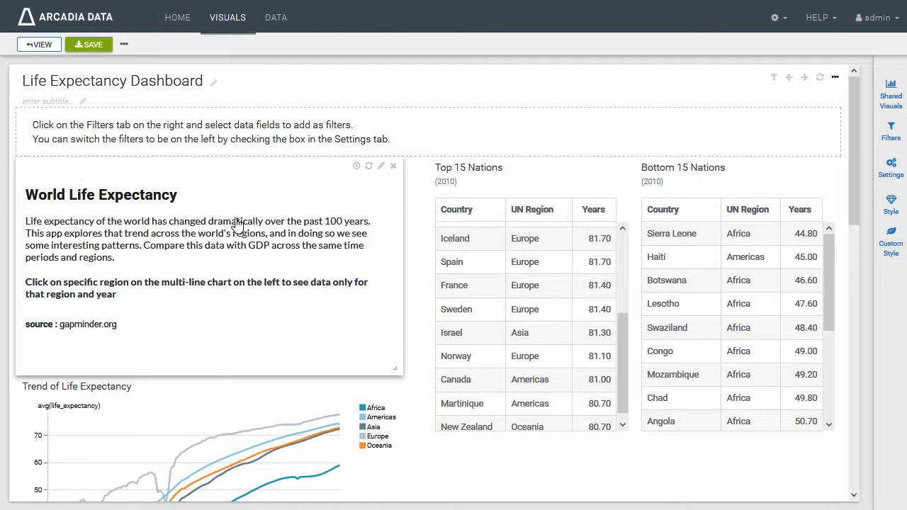
scroll(291, 227, down, 2)
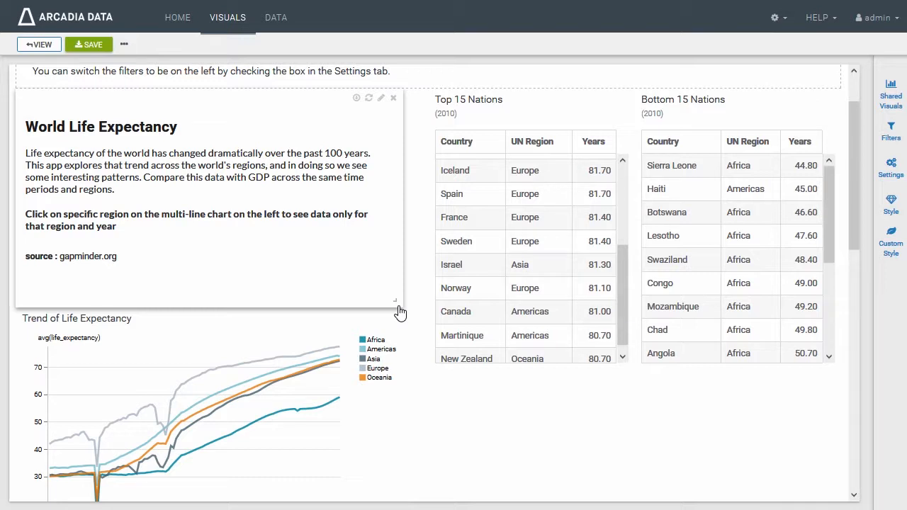
drag(396, 301, 395, 366)
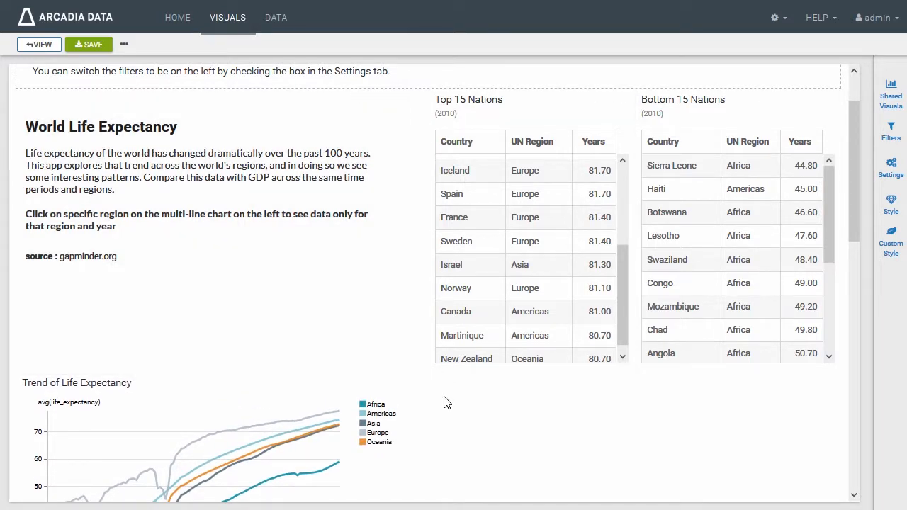
Move the Population and GDP at end of each decade charts into the empty area beneath the Top and Bottom 15 Nations tables
scroll(447, 402, down, 1)
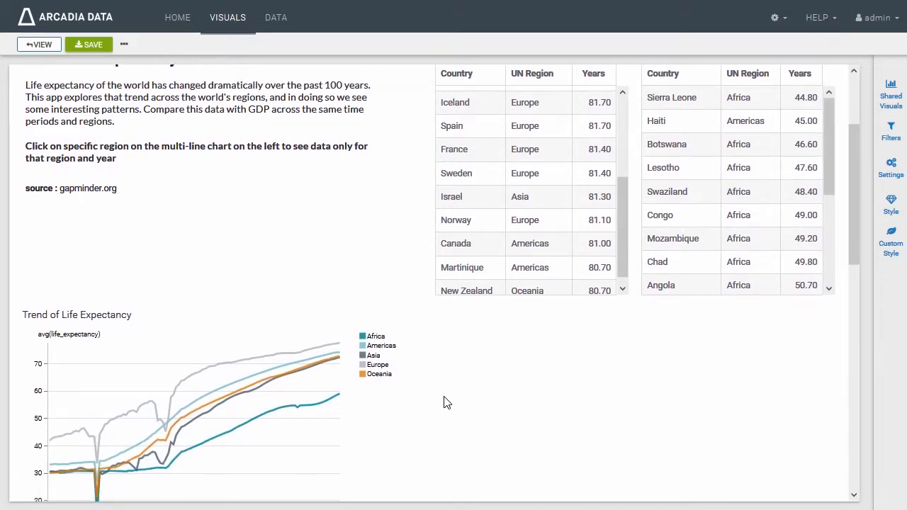
scroll(447, 402, down, 3)
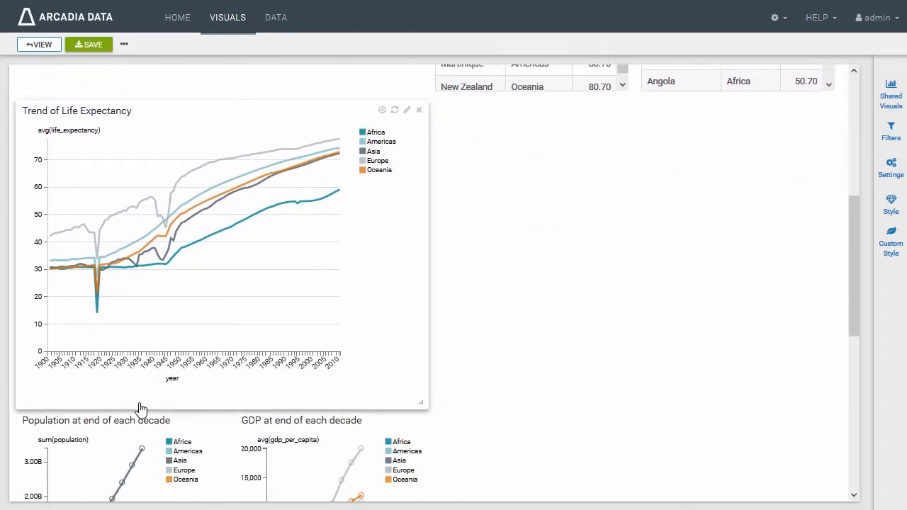
drag(149, 421, 559, 115)
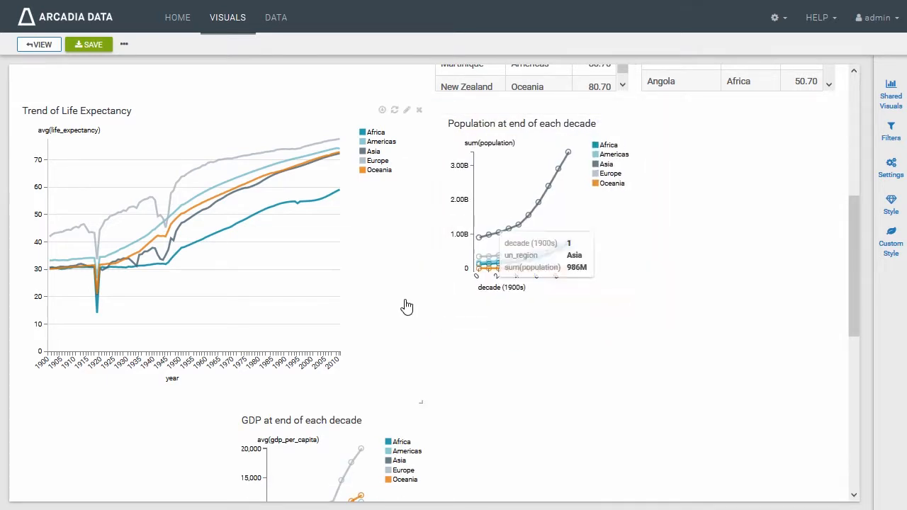
drag(303, 420, 739, 135)
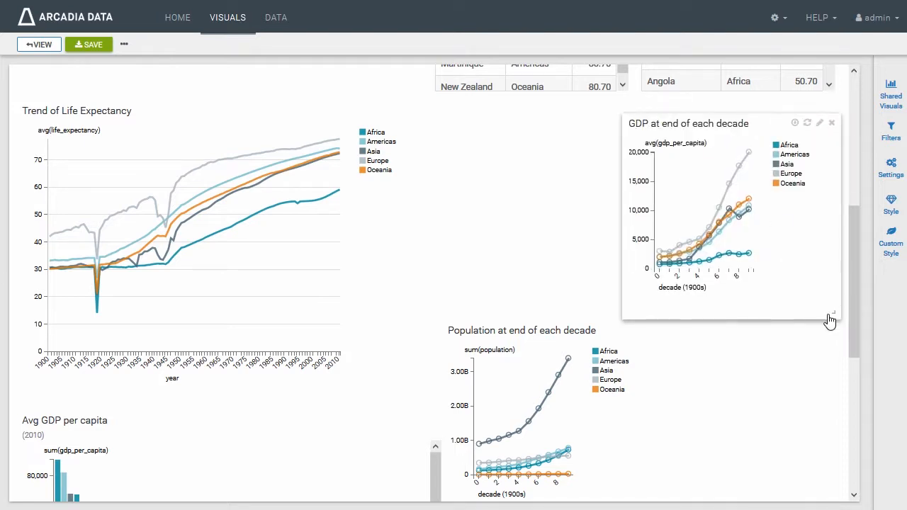
Narrow the GDP at end of each decade chart and align it beneath Bottom 15 Nations, with the Population chart beneath Top 15 Nations
drag(830, 312, 819, 315)
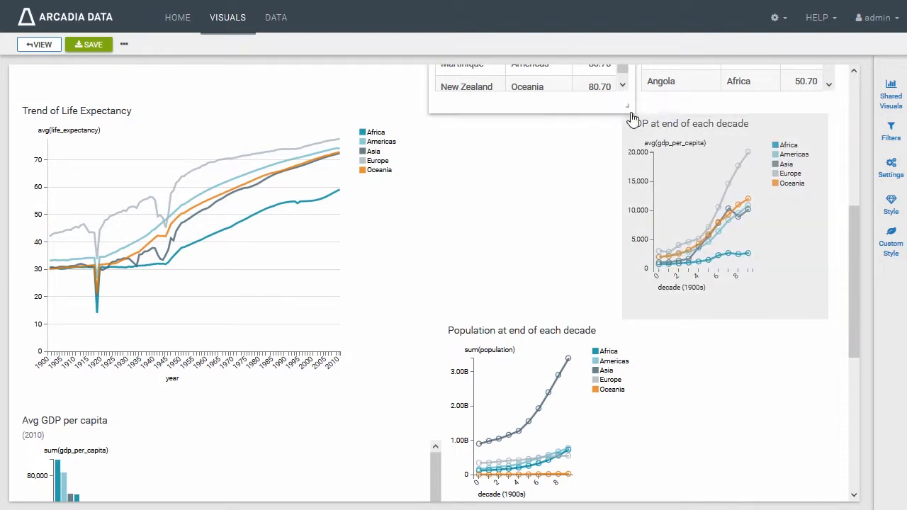
drag(644, 130, 656, 130)
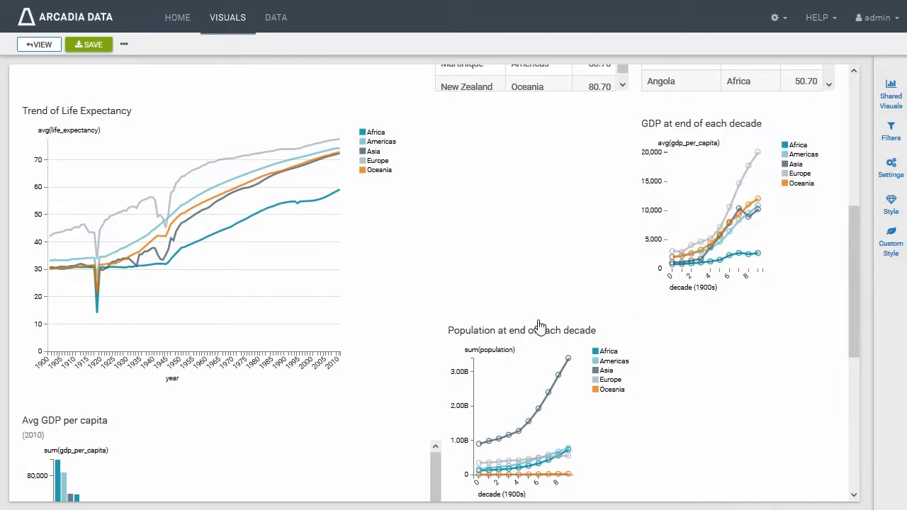
drag(536, 333, 522, 122)
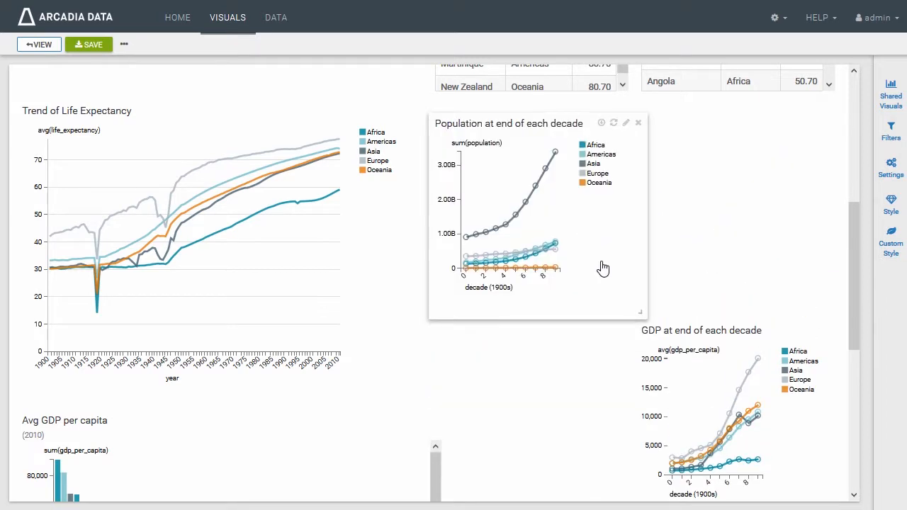
Enlarge the Population and GDP at end of each decade charts to the same taller height and save the dashboard
drag(639, 314, 622, 366)
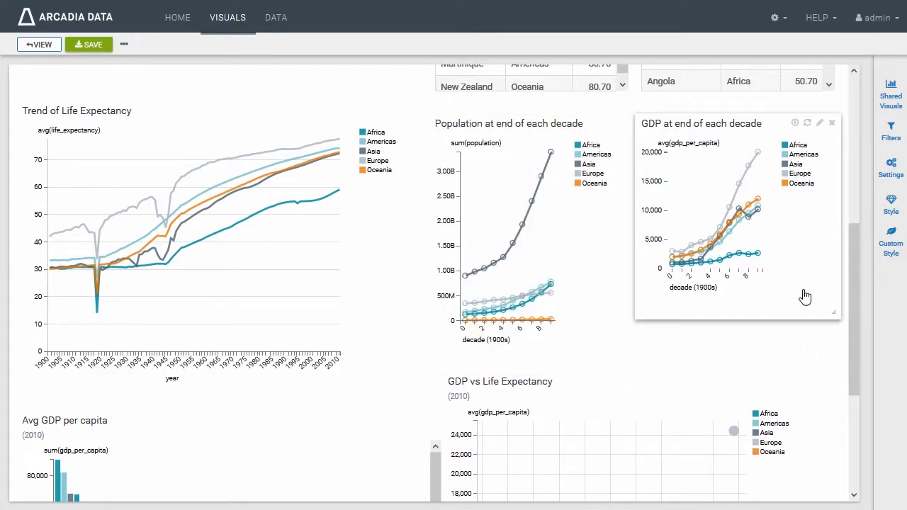
drag(832, 313, 840, 371)
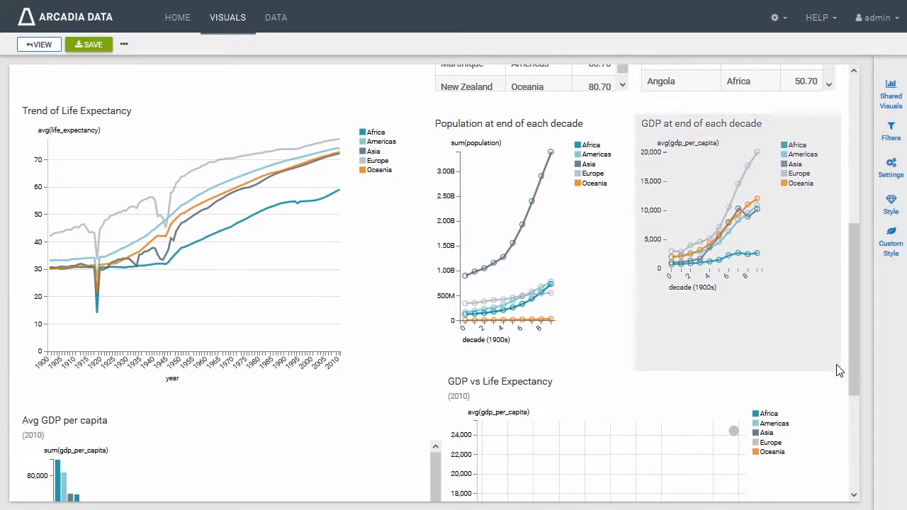
scroll(294, 255, up, 1)
scroll(294, 255, up, 5)
click(99, 45)
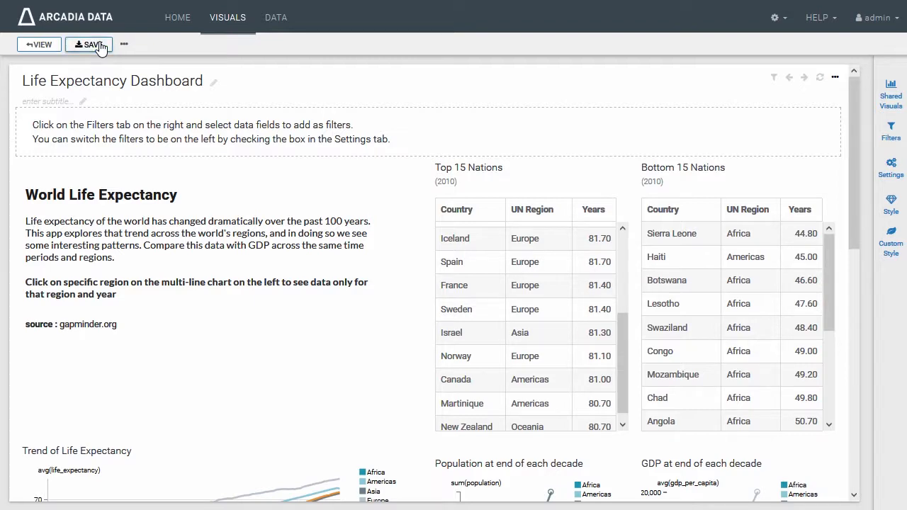
Add the shared visual World Population Distribution in 2010 from the World Life Expectancy dataset to the dashboard
scroll(396, 294, down, 5)
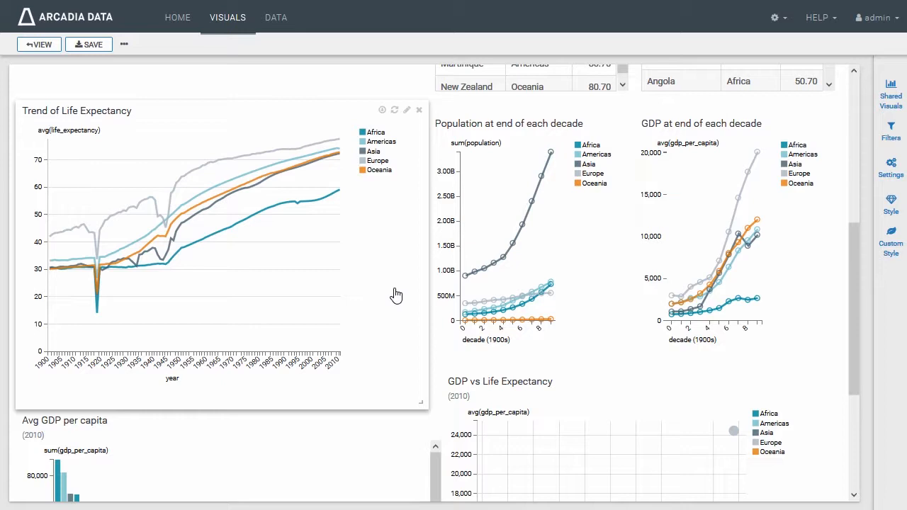
scroll(393, 294, down, 1)
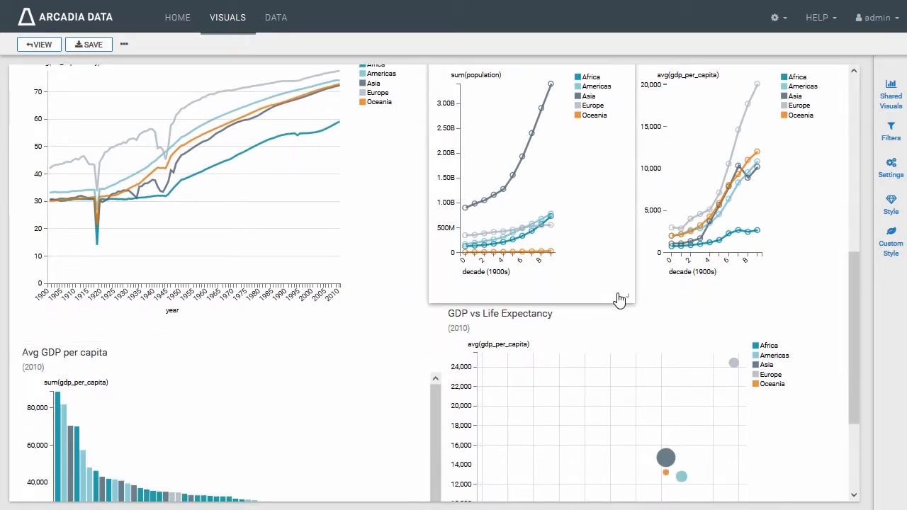
click(890, 104)
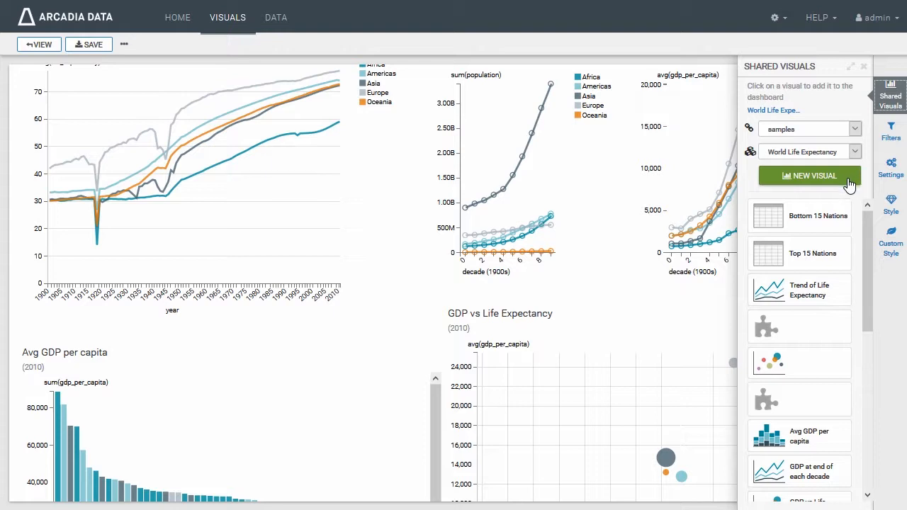
scroll(793, 227, down, 3)
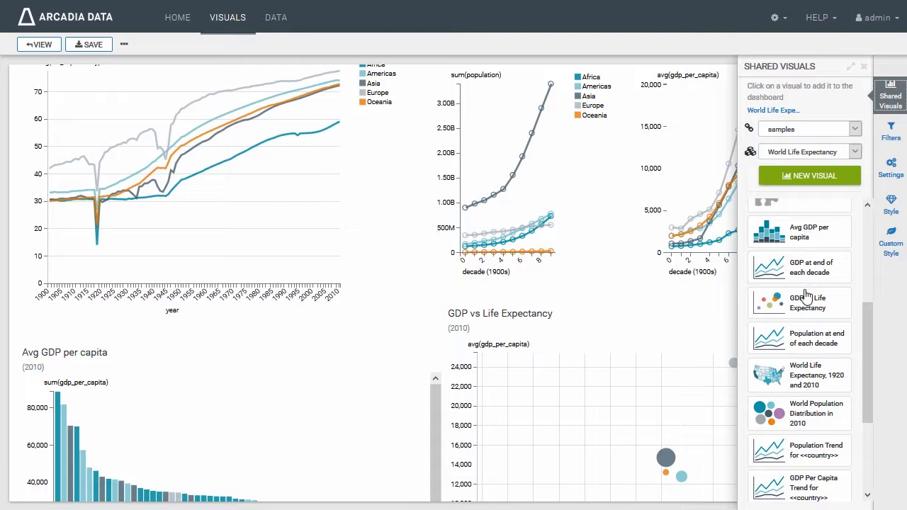
scroll(810, 337, down, 1)
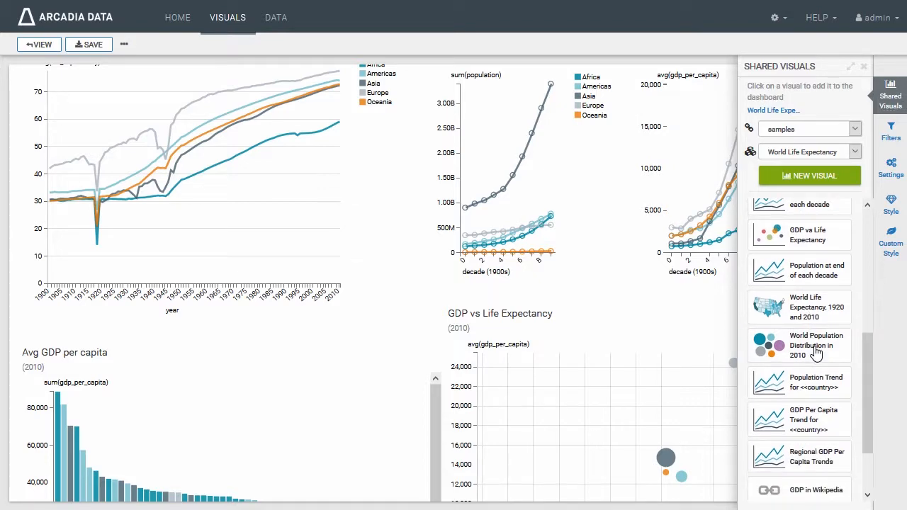
click(816, 353)
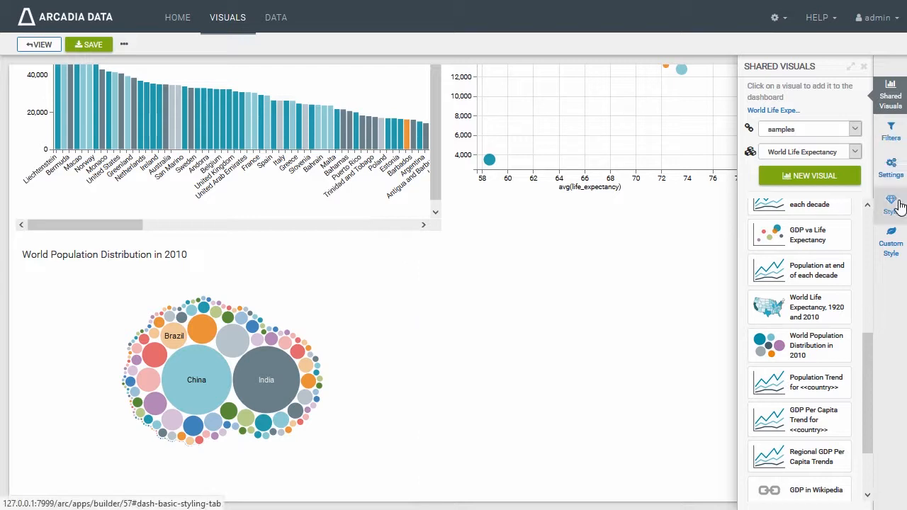
Add dashboard filters for the country and year dimensions of the World Life Expectancy dataset
click(894, 135)
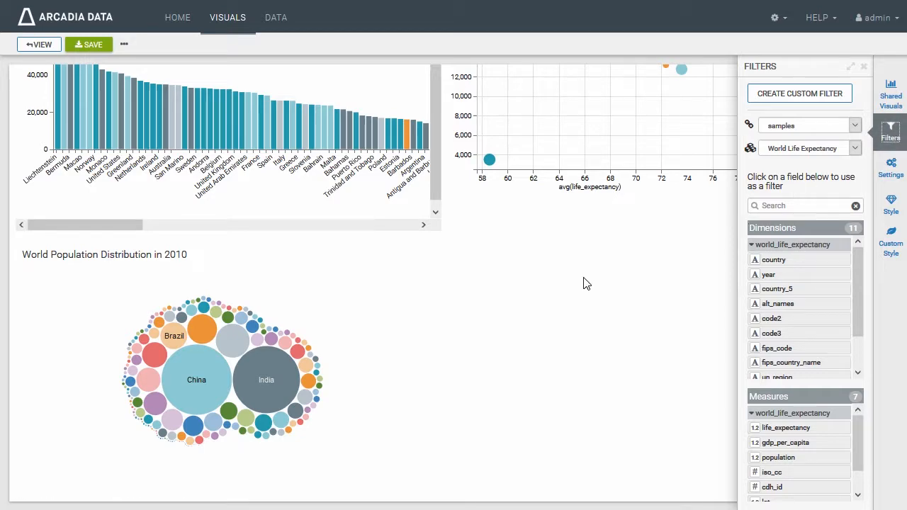
scroll(583, 283, up, 10)
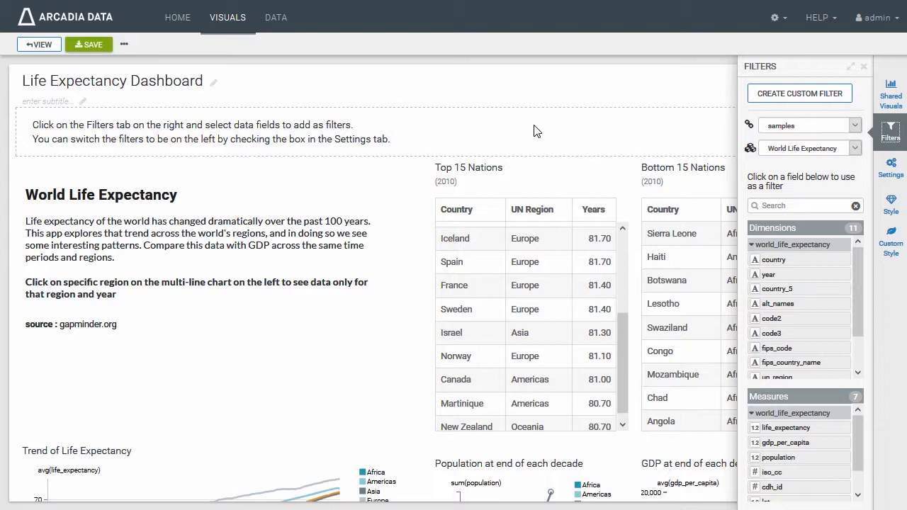
click(765, 261)
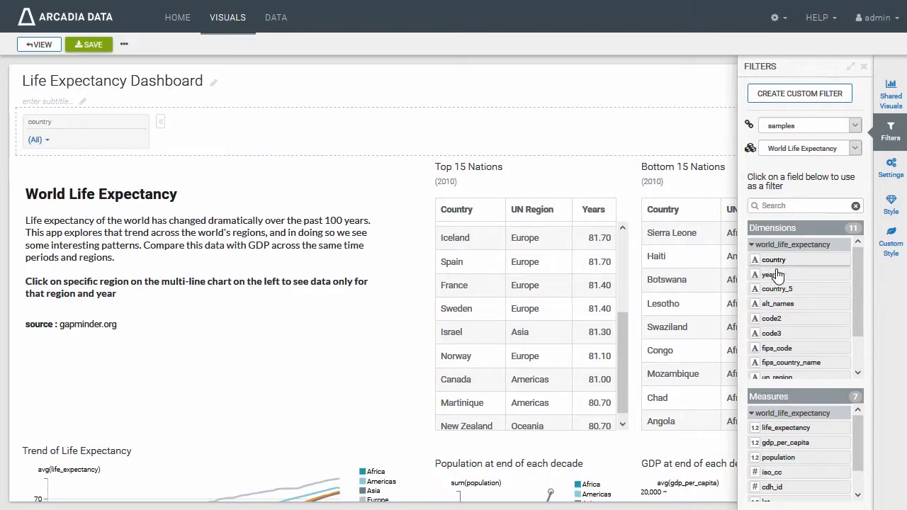
click(769, 275)
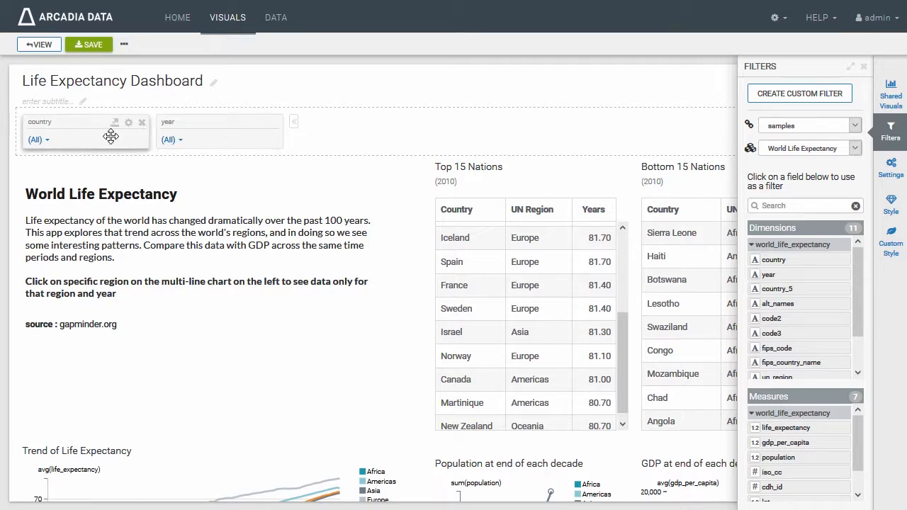
Try the year filter with 1900 and 1901 selected, and clear both years again
click(179, 141)
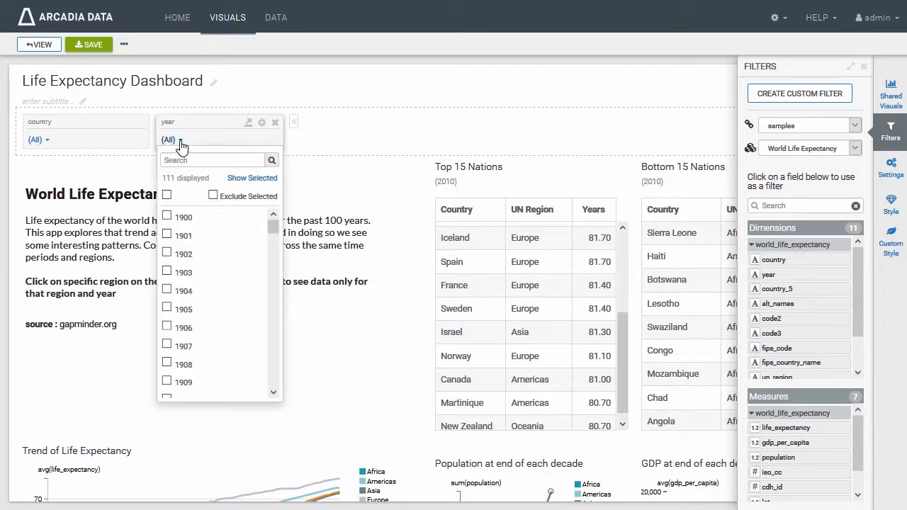
click(167, 236)
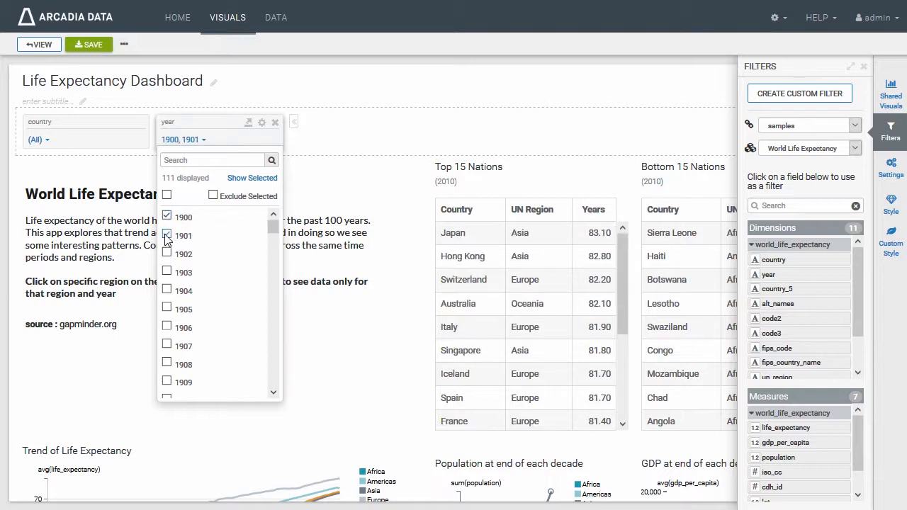
click(168, 236)
click(167, 216)
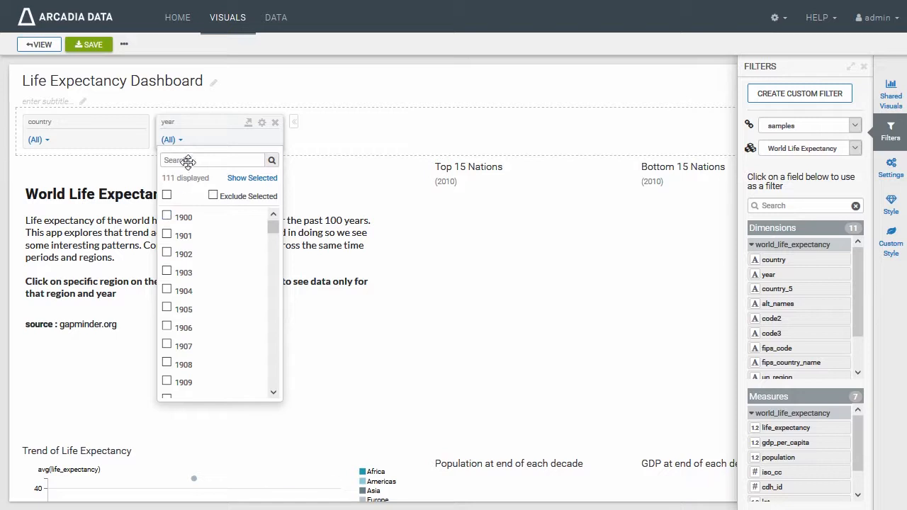
click(182, 140)
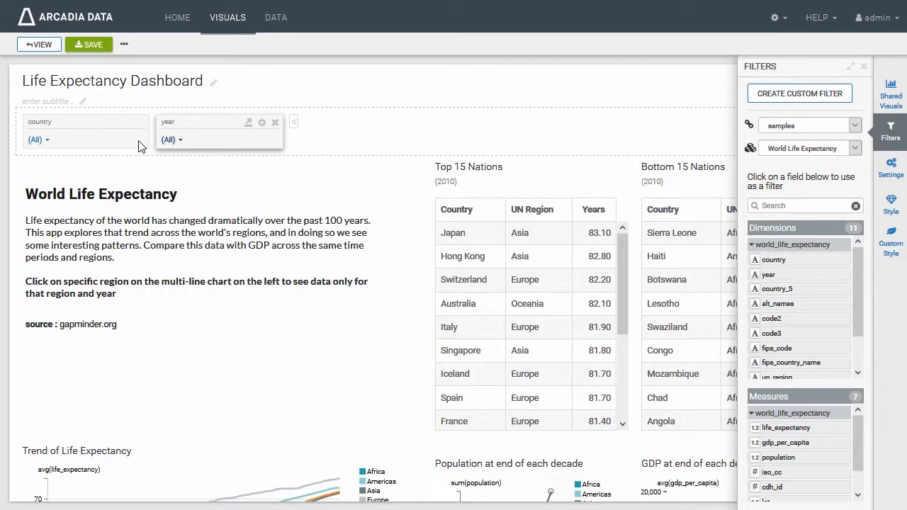
Examine the country filter's values and the dashboard's general settings, visual style and custom style options
click(48, 141)
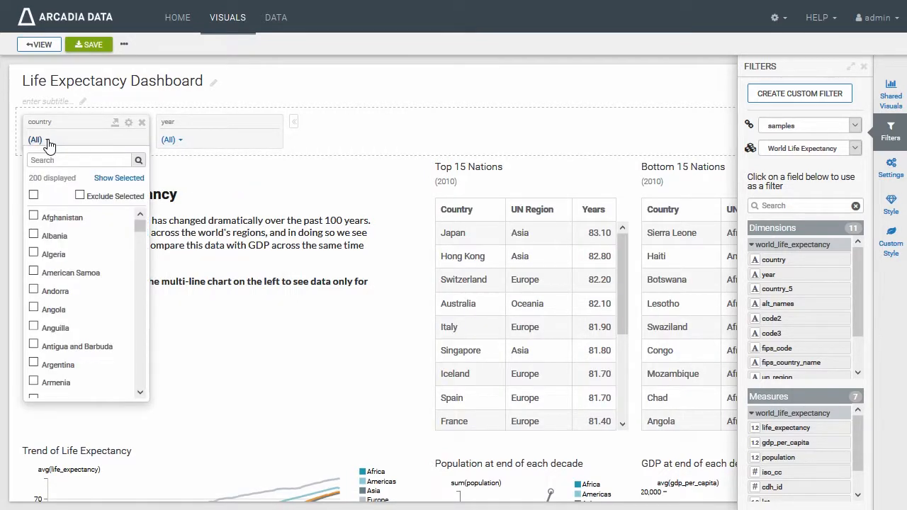
click(49, 144)
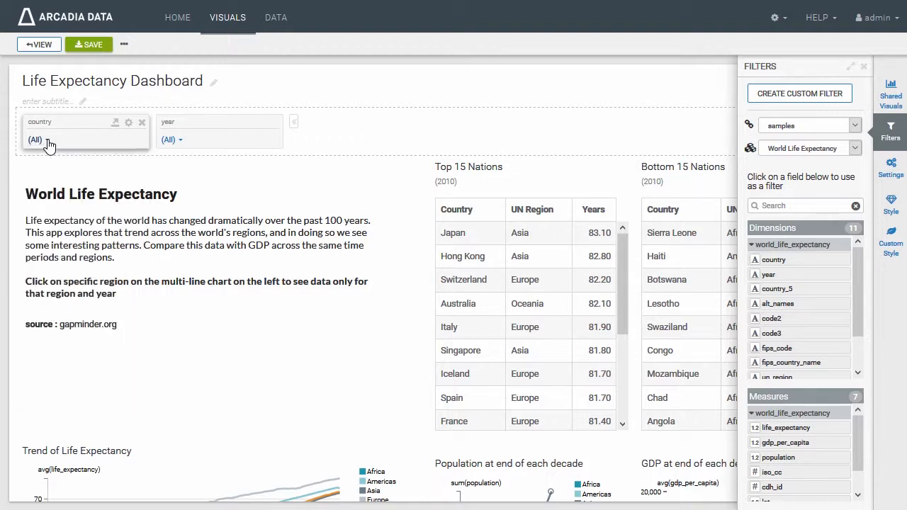
click(891, 168)
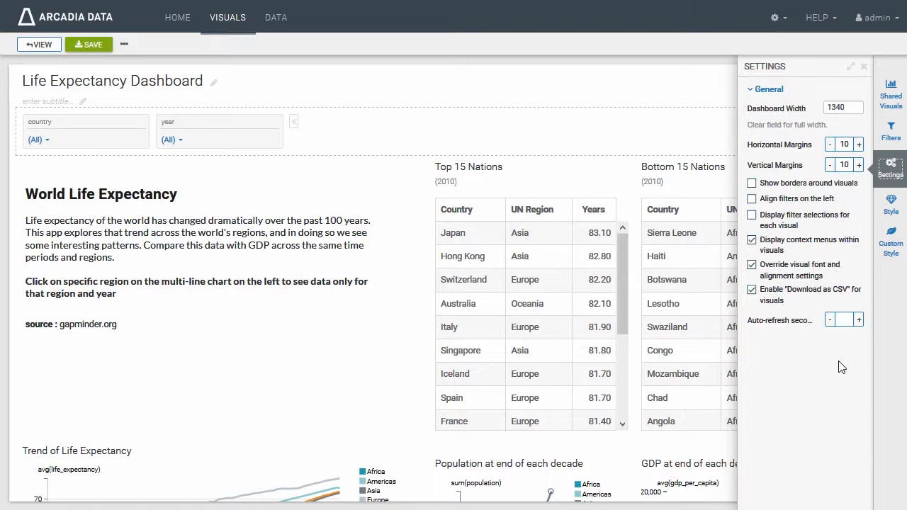
click(899, 209)
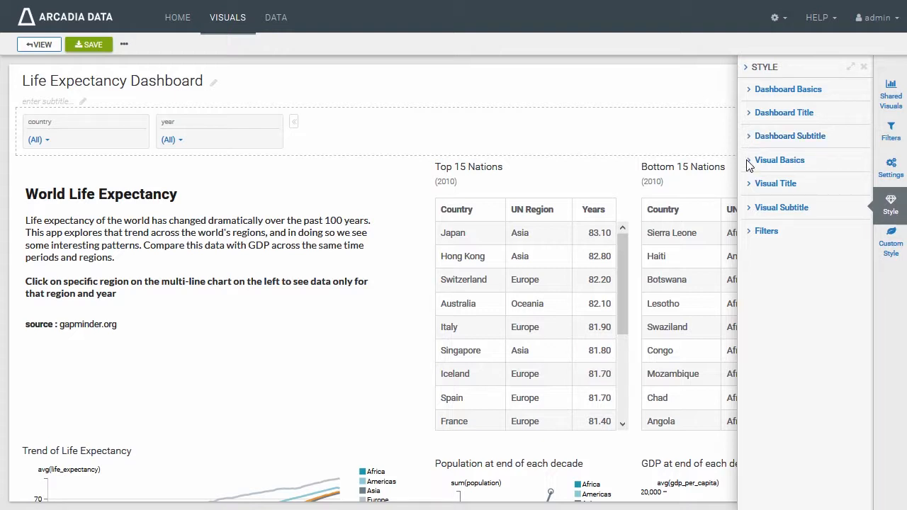
click(751, 163)
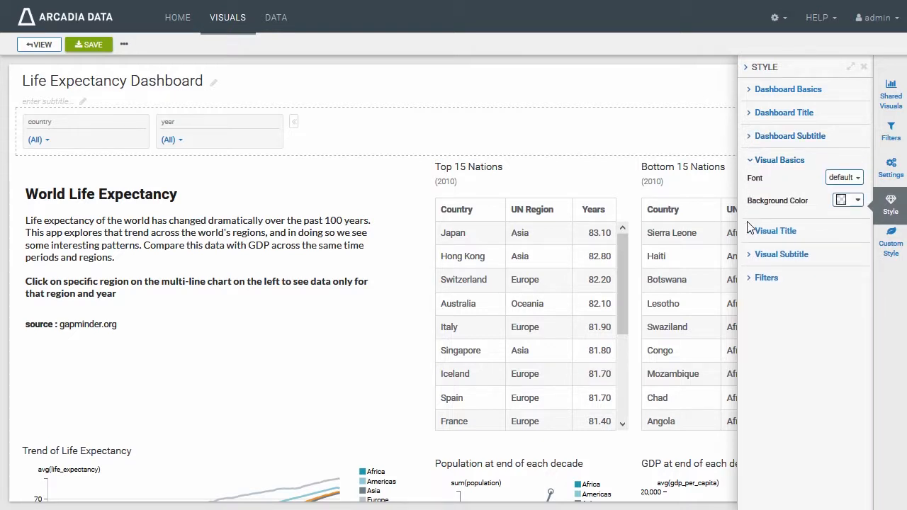
click(752, 233)
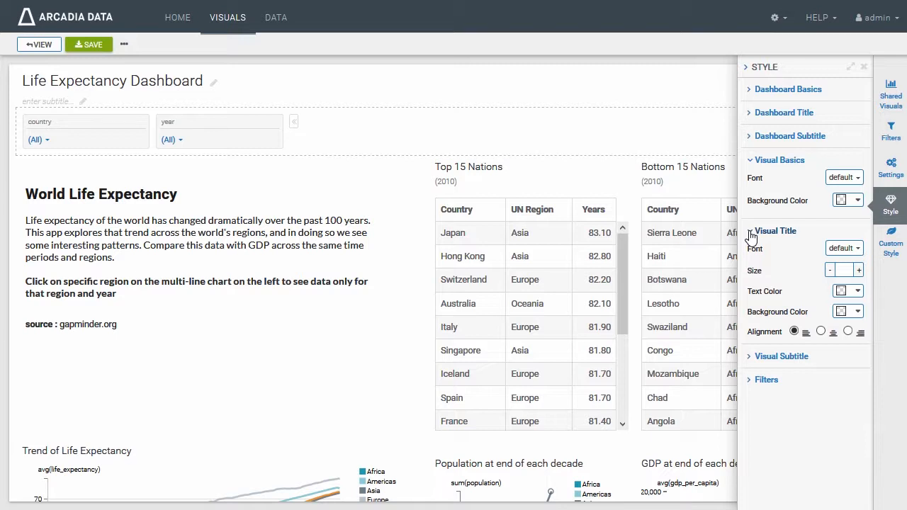
click(892, 242)
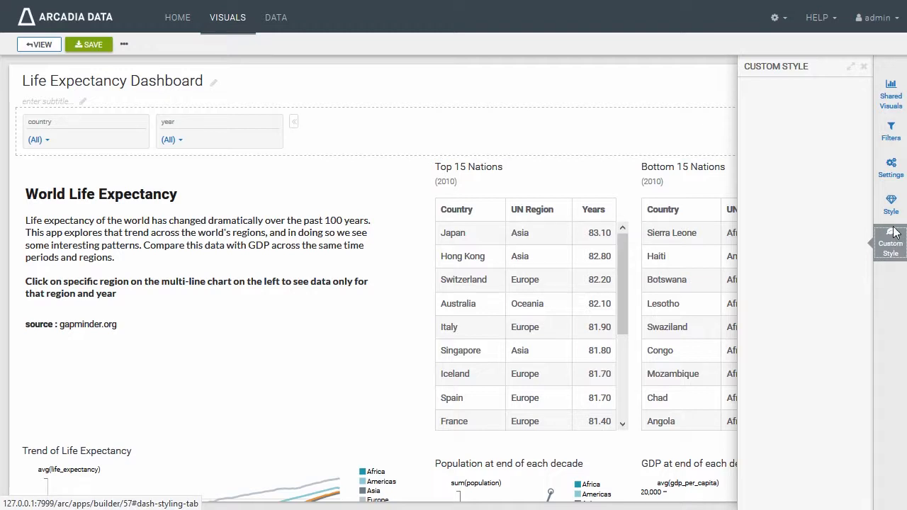
click(864, 67)
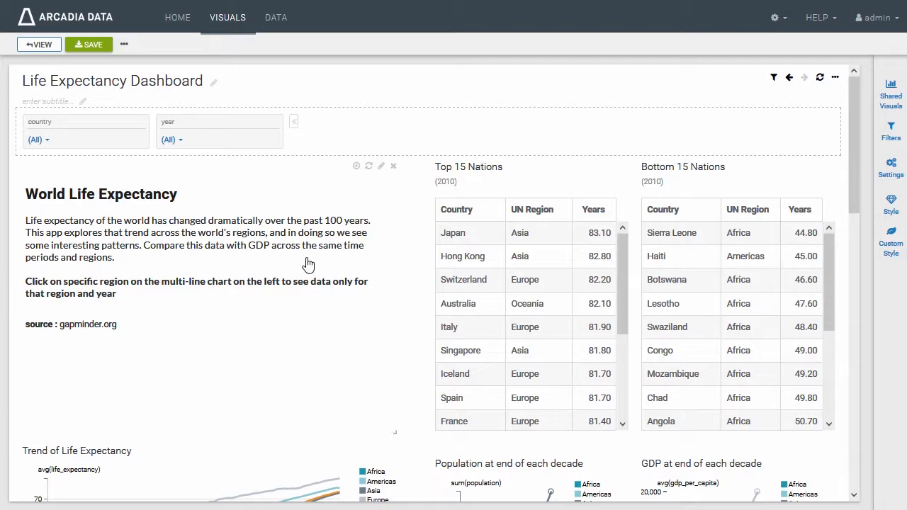
Save the Life Expectancy Dashboard and switch it to view mode
scroll(306, 264, down, 3)
scroll(306, 264, down, 2)
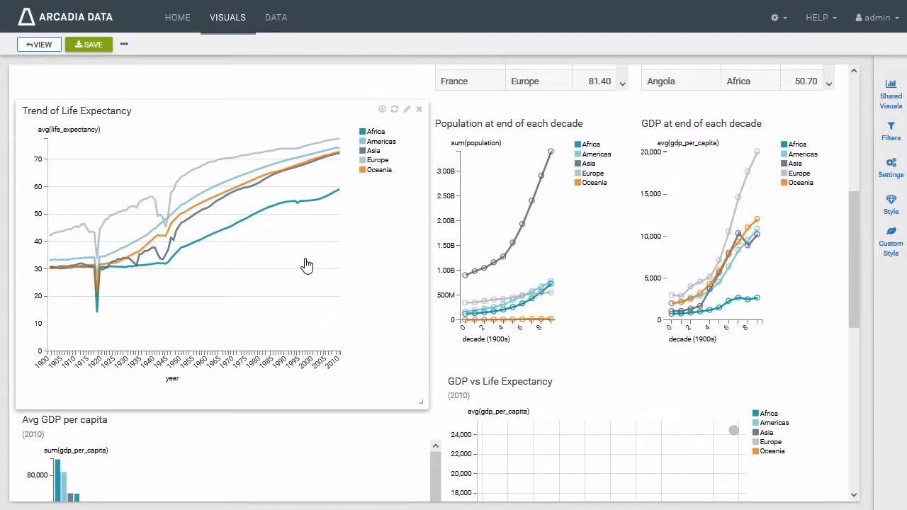
click(99, 48)
click(42, 45)
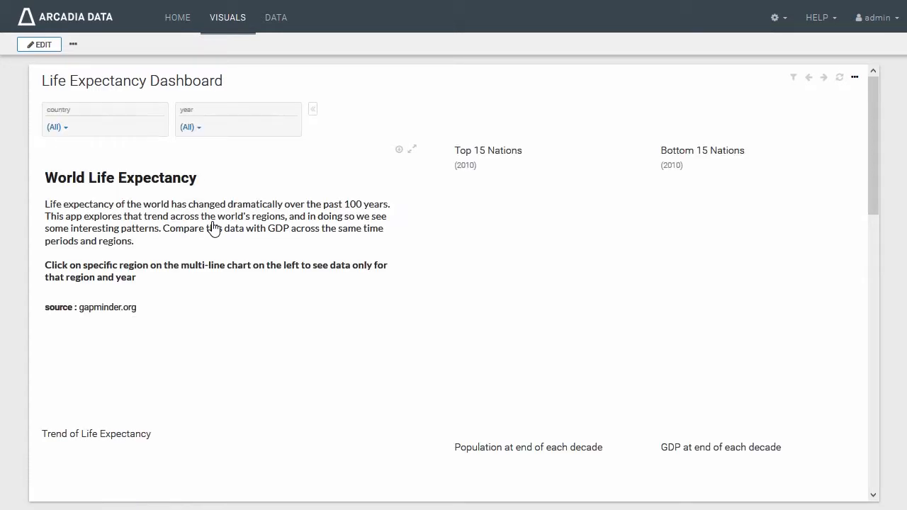
Filter the dashboard by Europe's 1973 data point in the Trend of Life Expectancy chart and check the applied parameters
scroll(213, 229, down, 3)
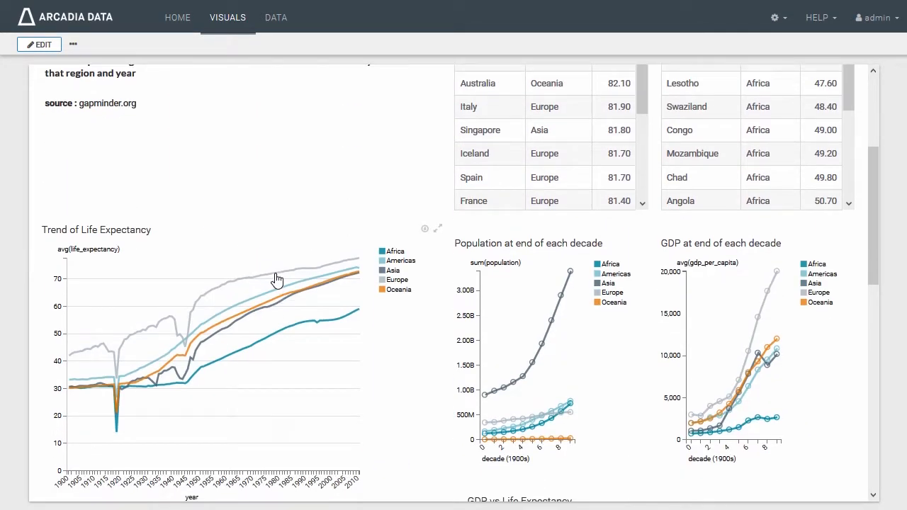
mouse_move(277, 281)
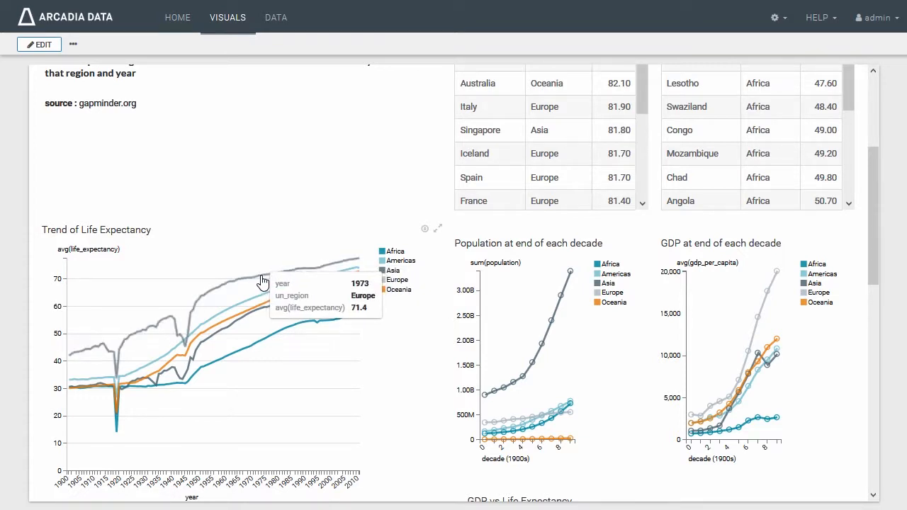
click(262, 281)
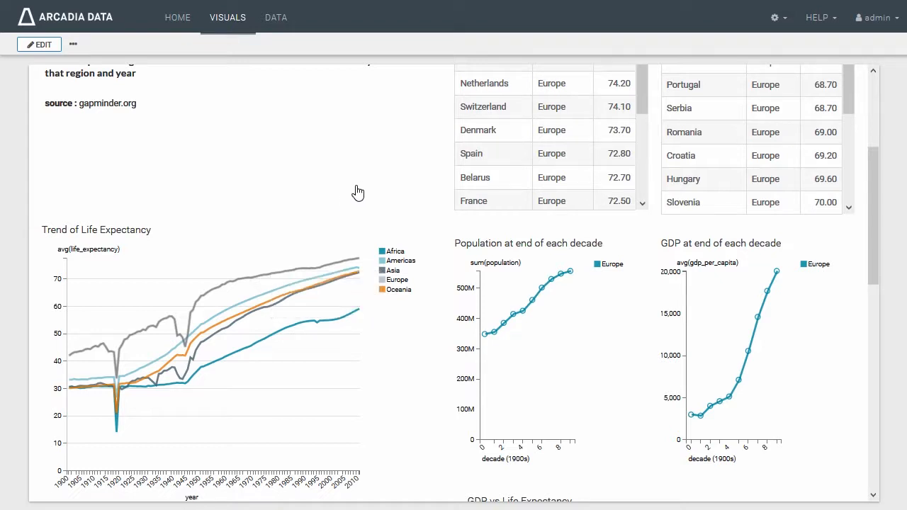
scroll(354, 192, up, 3)
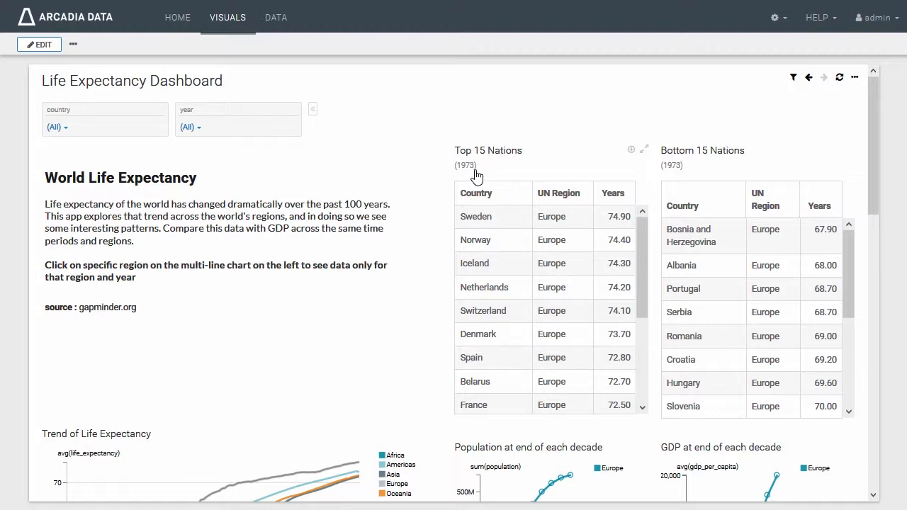
mouse_move(793, 81)
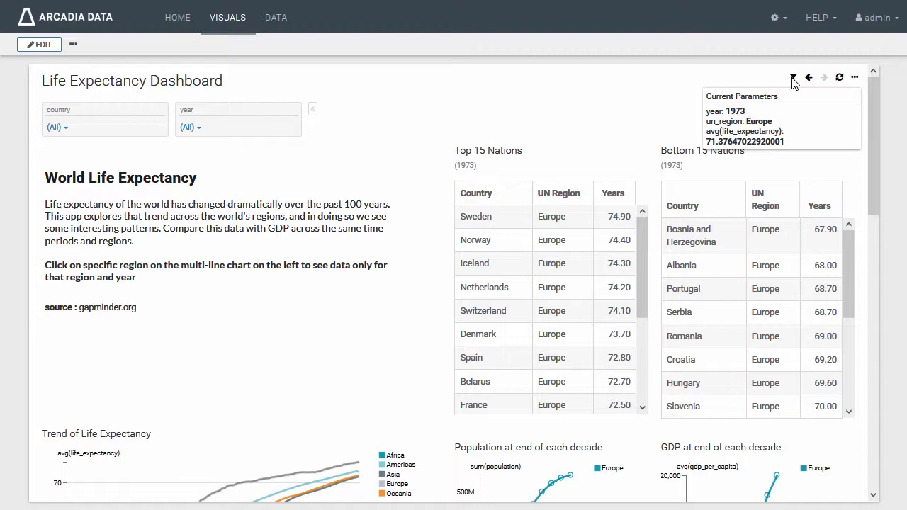
Step back to the dashboard state before the Europe 1973 selection, check the current parameters and refresh the dashboard
click(811, 81)
mouse_move(793, 84)
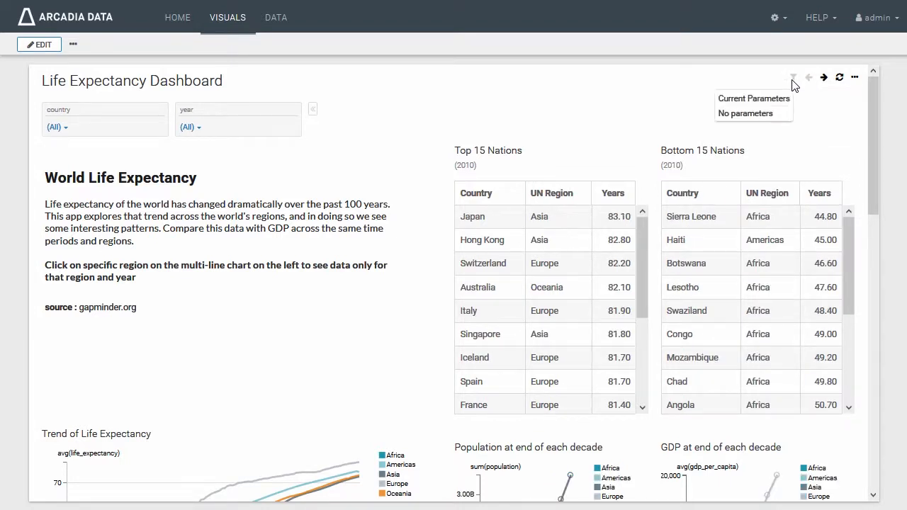
click(839, 80)
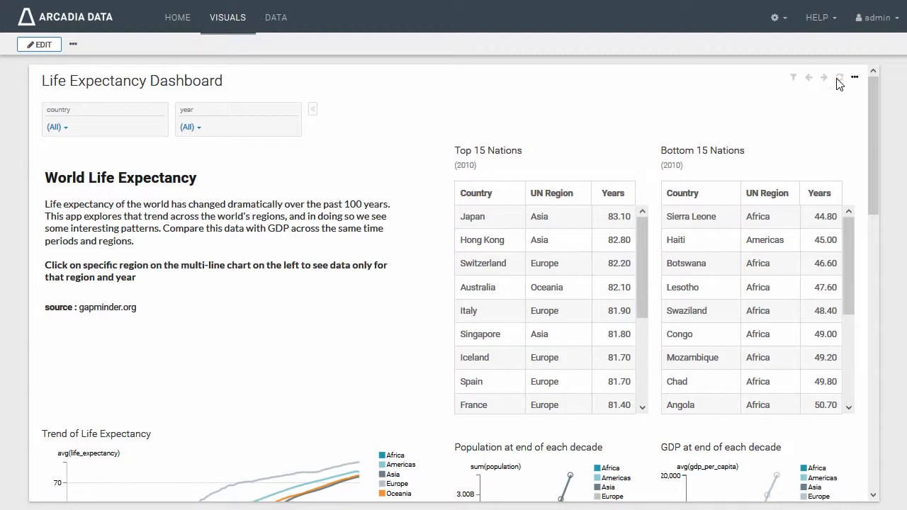